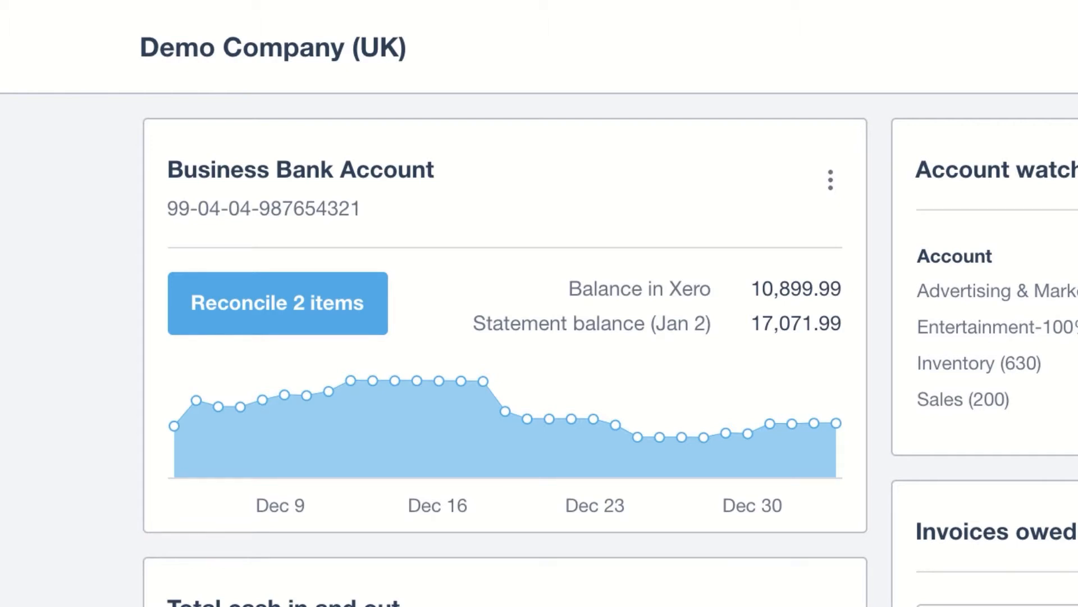
Examine the dashboard's December cash in and out, the account watchlist's Sales figures, and the invoices and bills panels.
scroll(506, 337, down, 8)
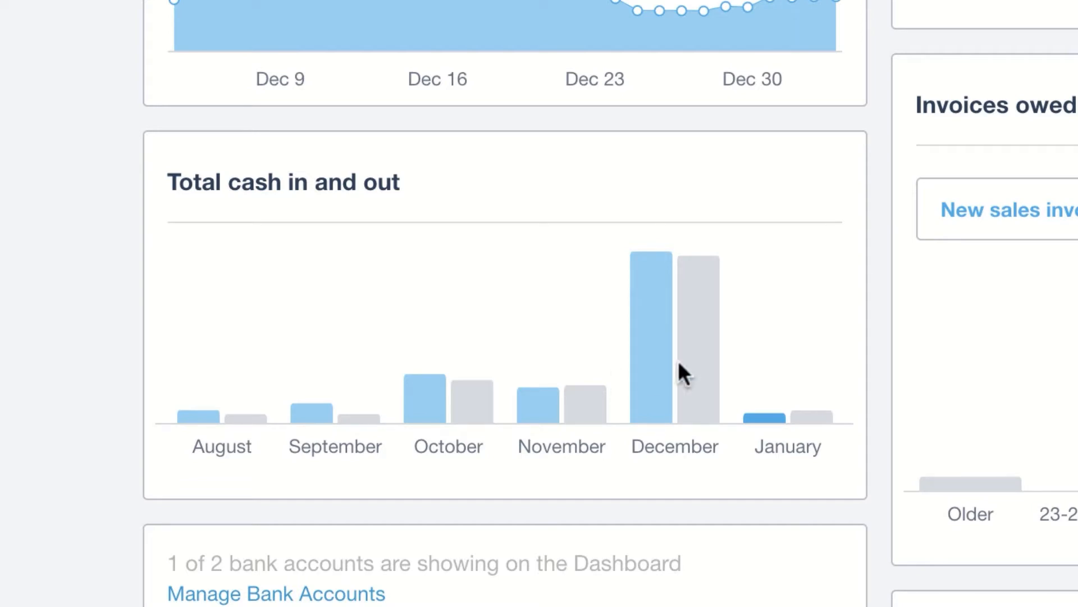
mouse_move(650, 366)
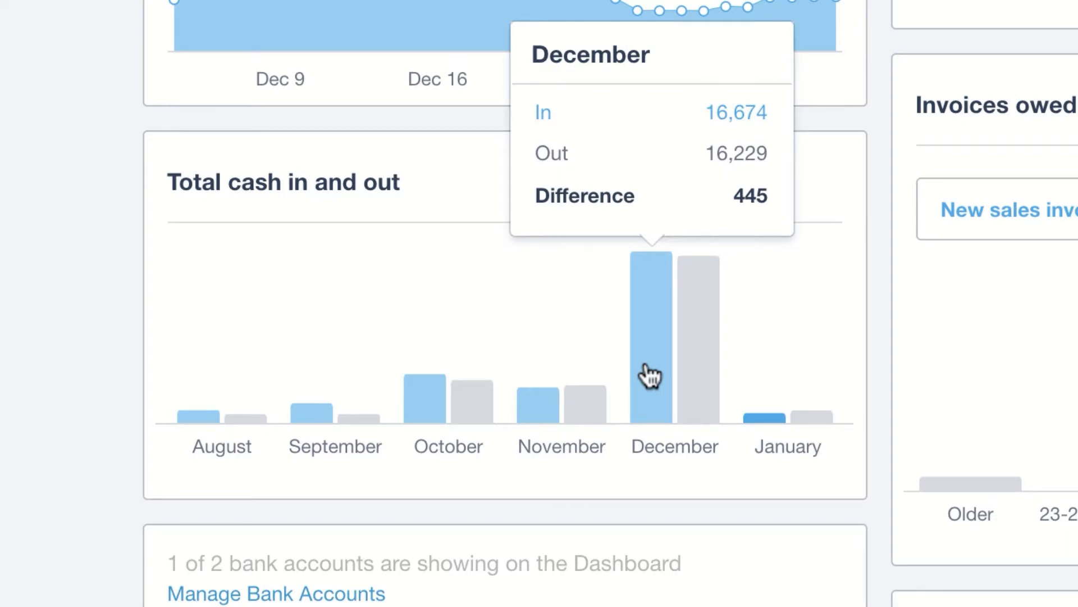
click(647, 368)
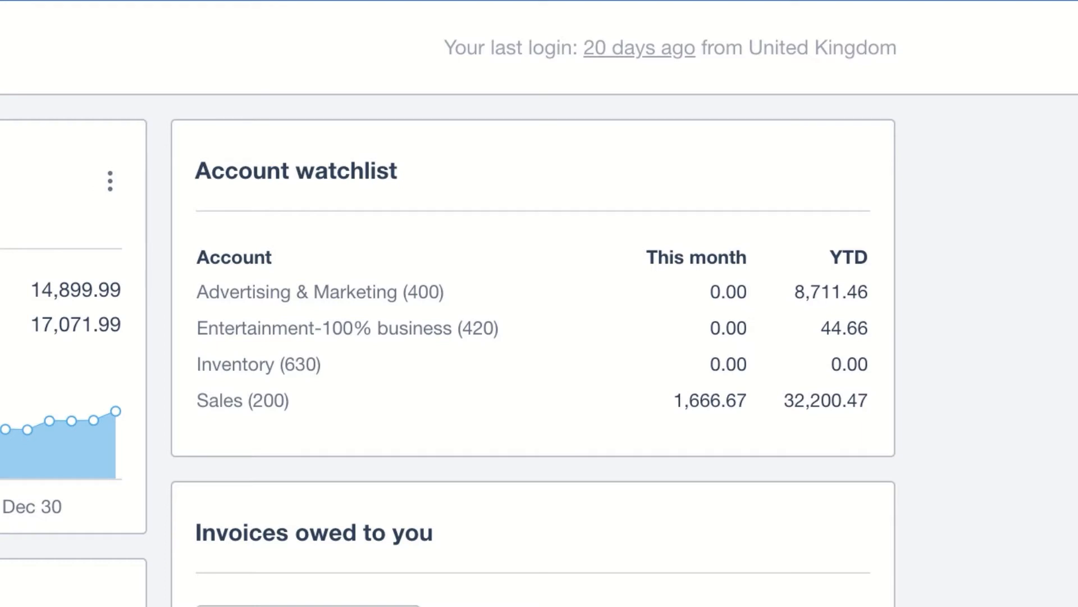
click(713, 403)
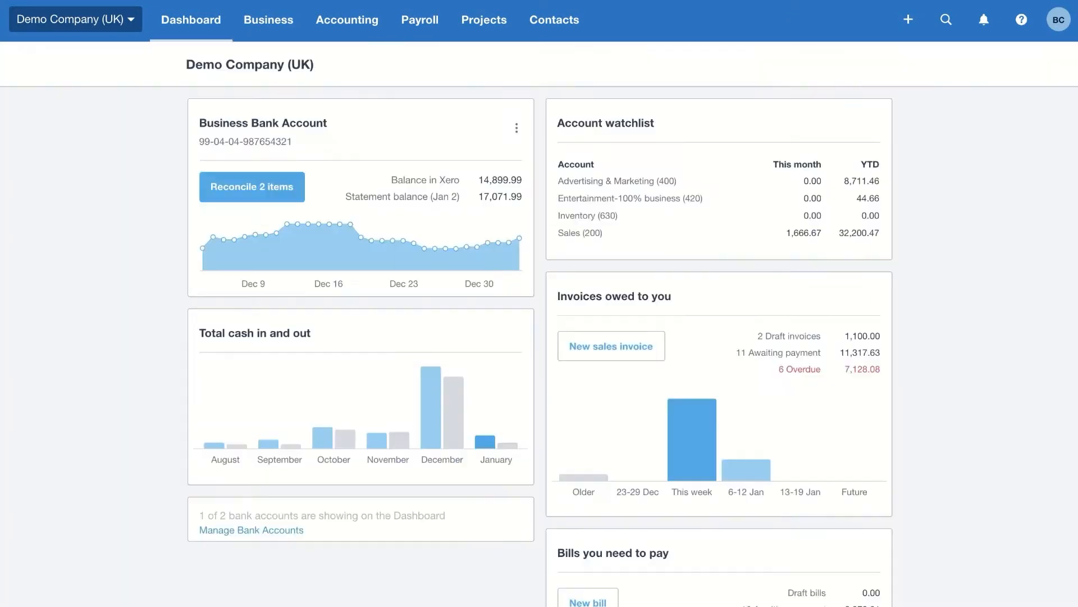
scroll(539, 337, down, 3)
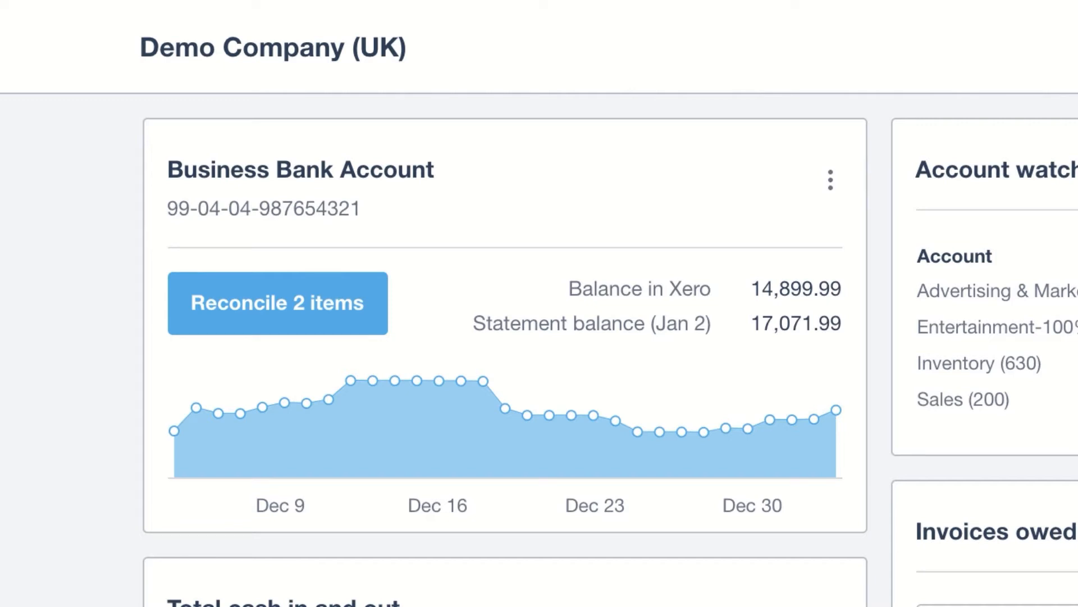
Reconcile the Business Bank Account's Ridgeway University line with its suggested match, and the 7-Eleven line with its bank rule after reviewing that rule.
click(257, 321)
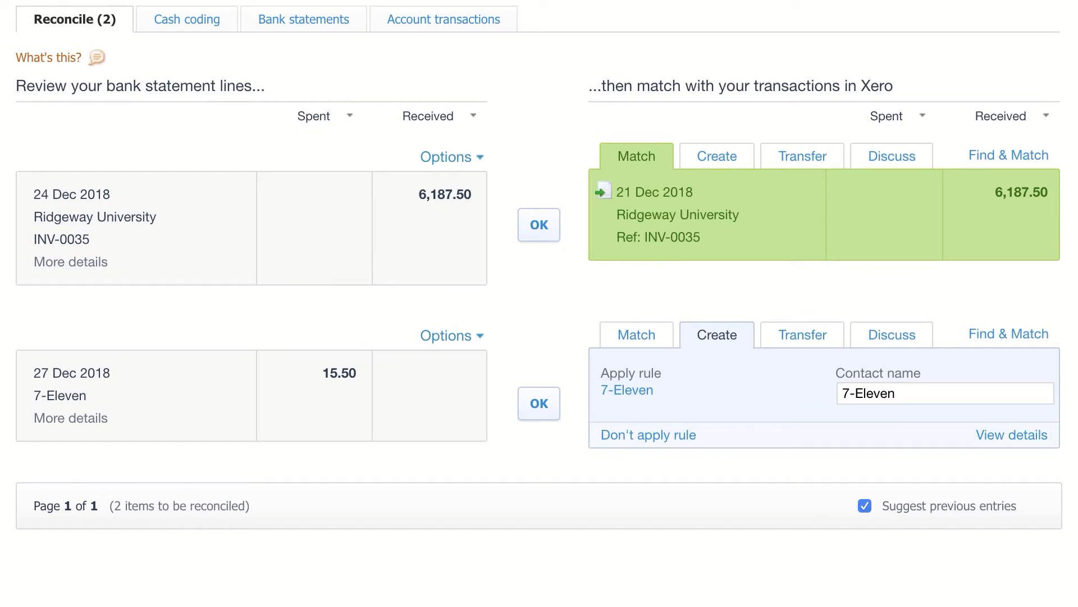
click(542, 230)
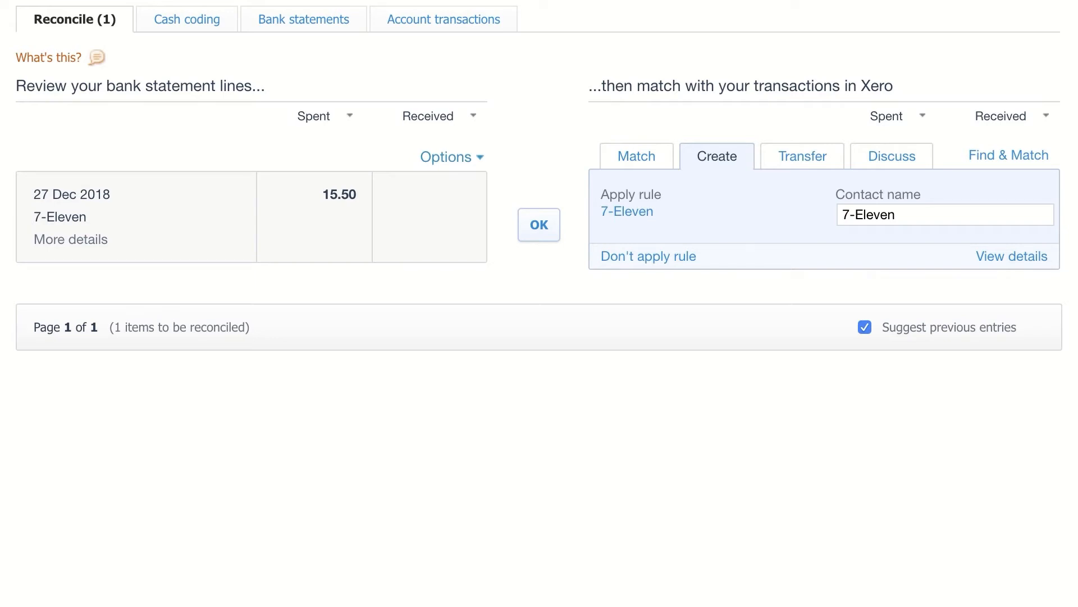
click(627, 212)
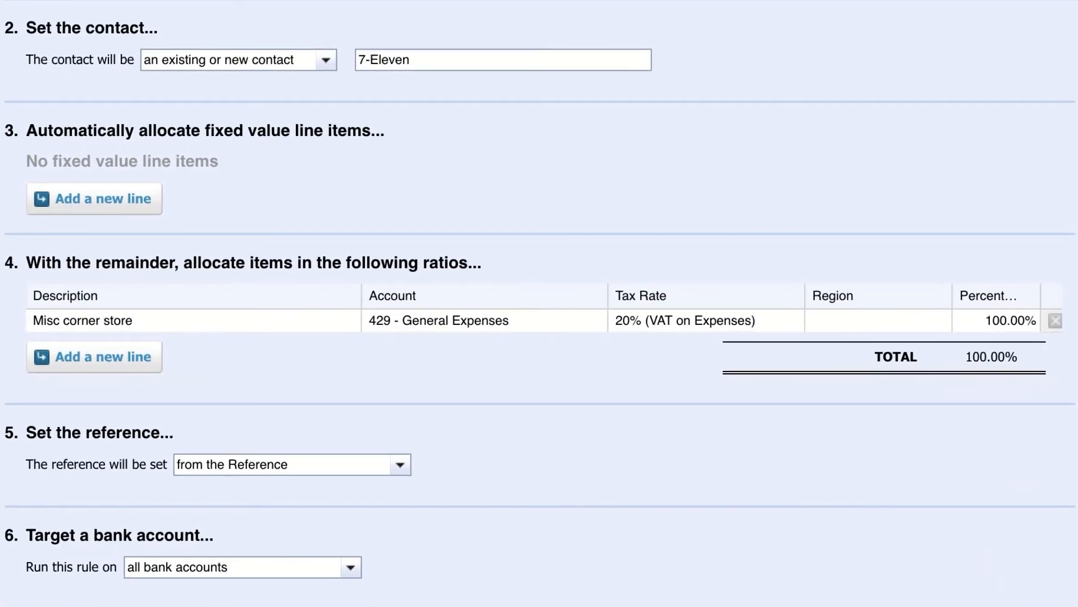
click(873, 587)
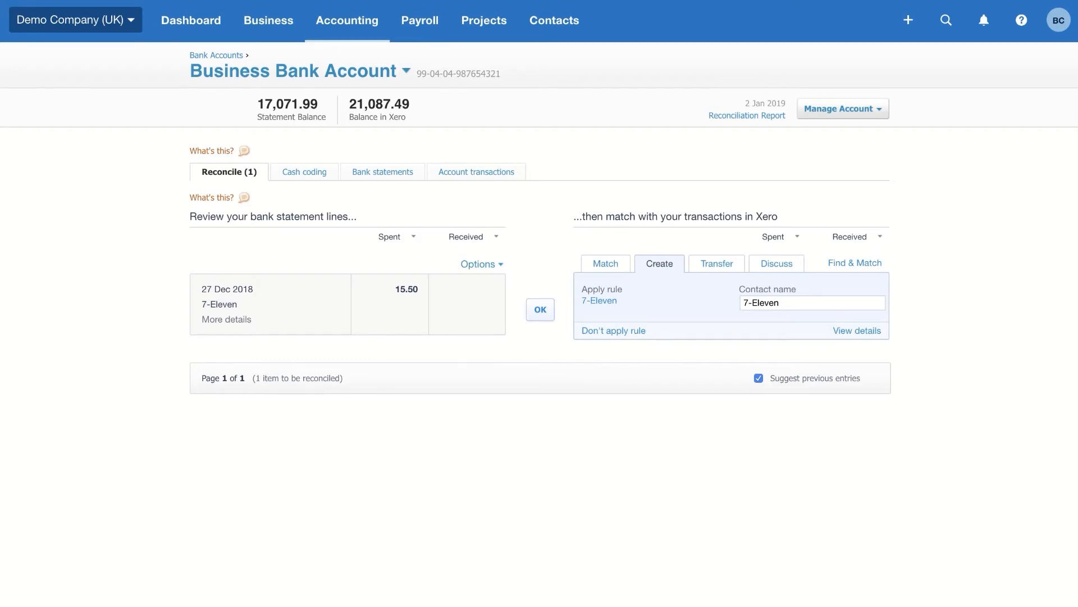
click(541, 315)
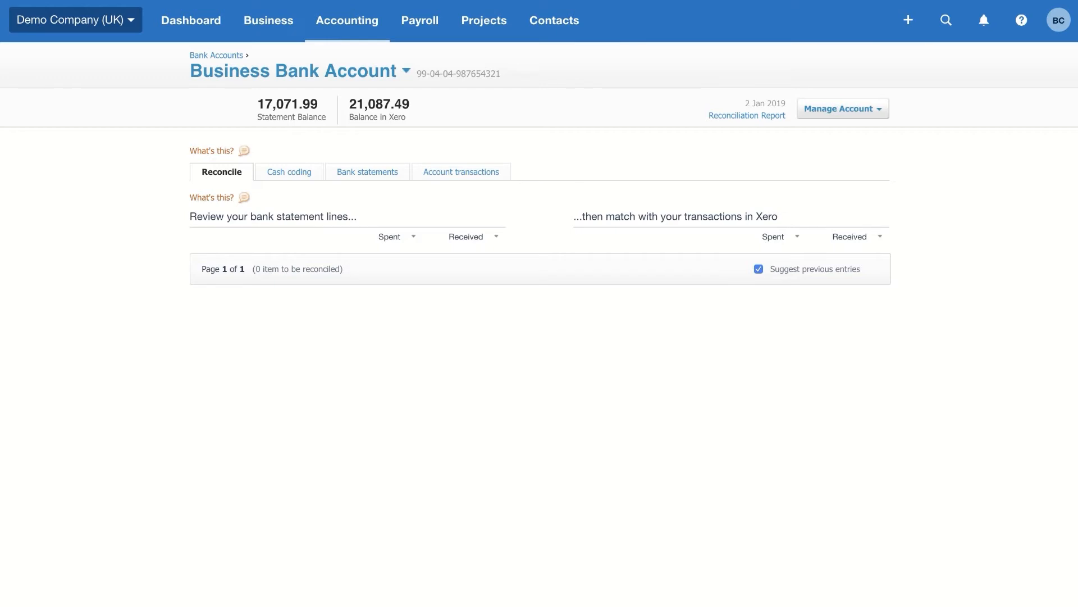
Open the accepted Bayside Club quote from the sales overview and create an invoice from it, marking the quote as invoiced.
click(258, 19)
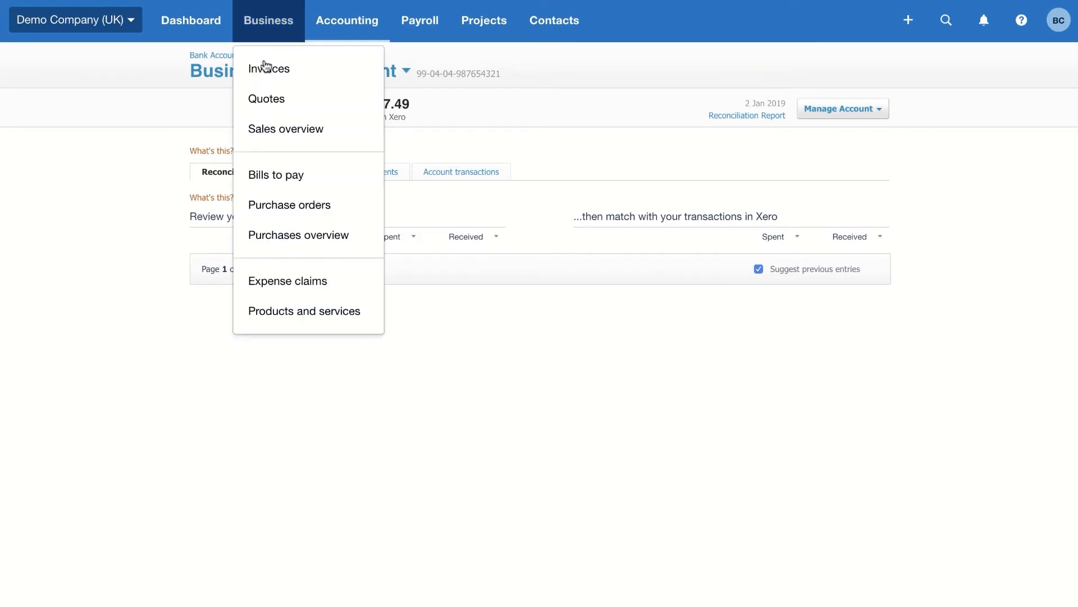
click(265, 132)
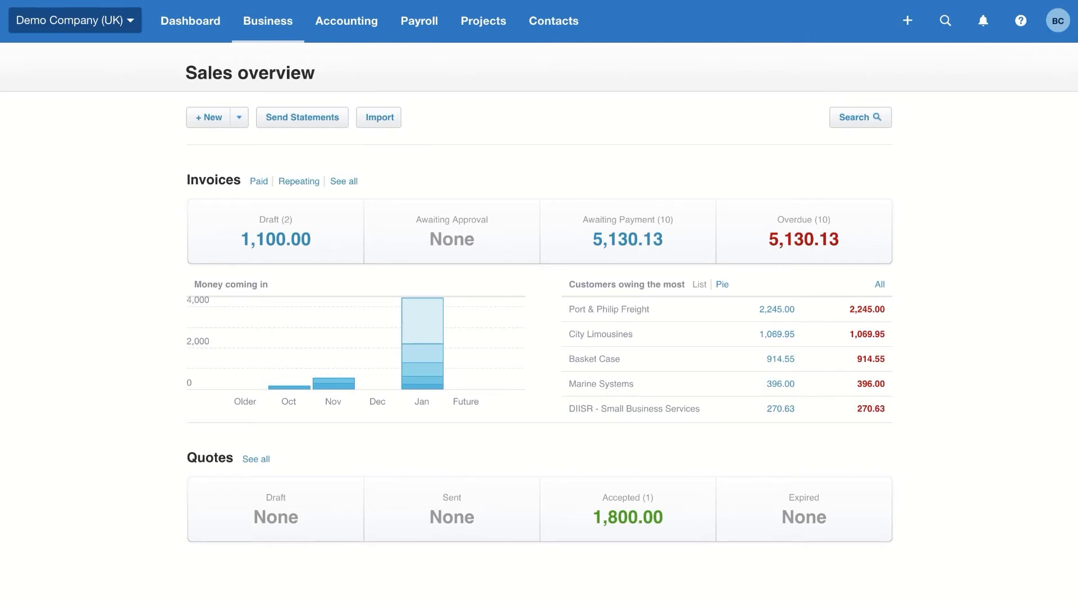
click(618, 527)
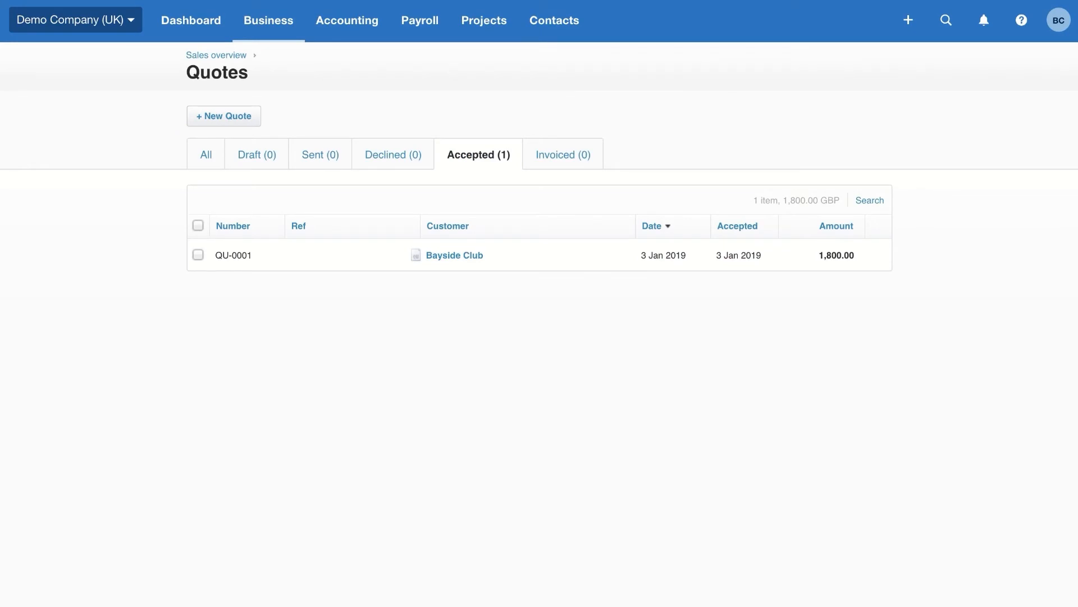
click(452, 260)
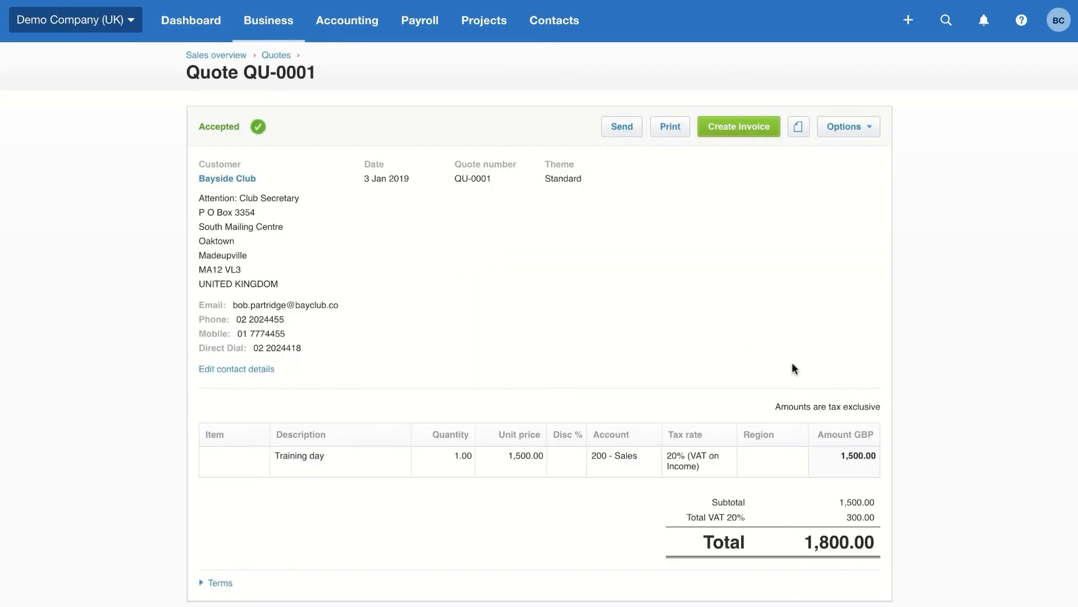
click(756, 134)
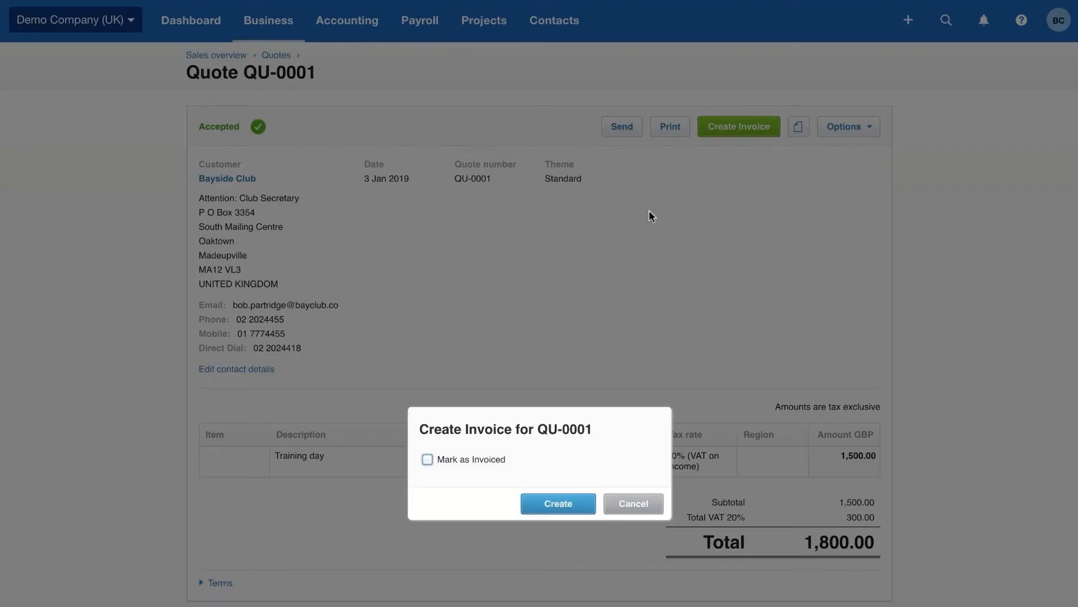
click(427, 460)
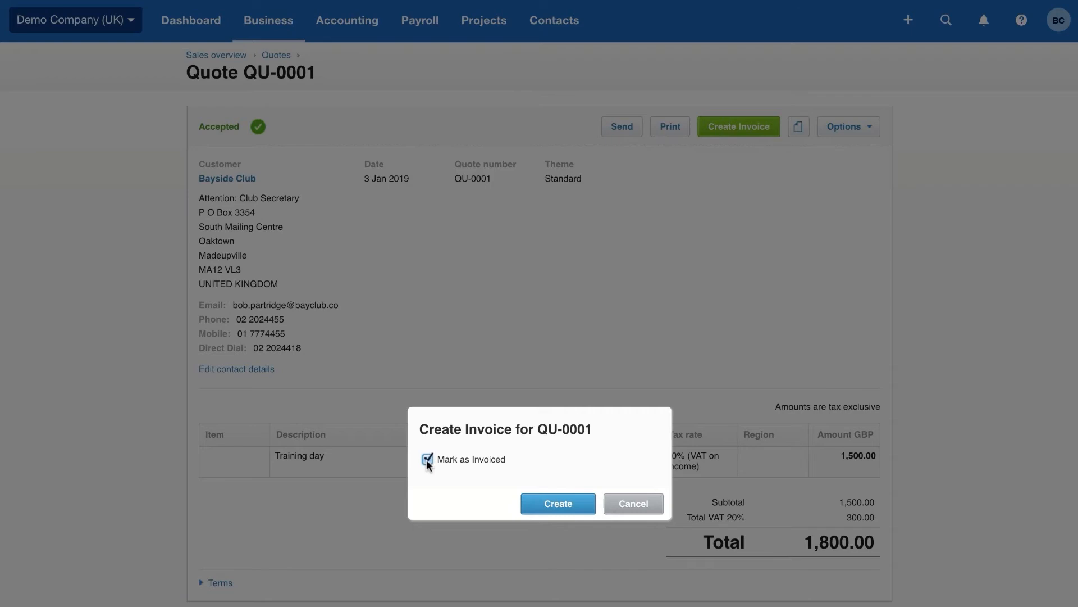
click(564, 505)
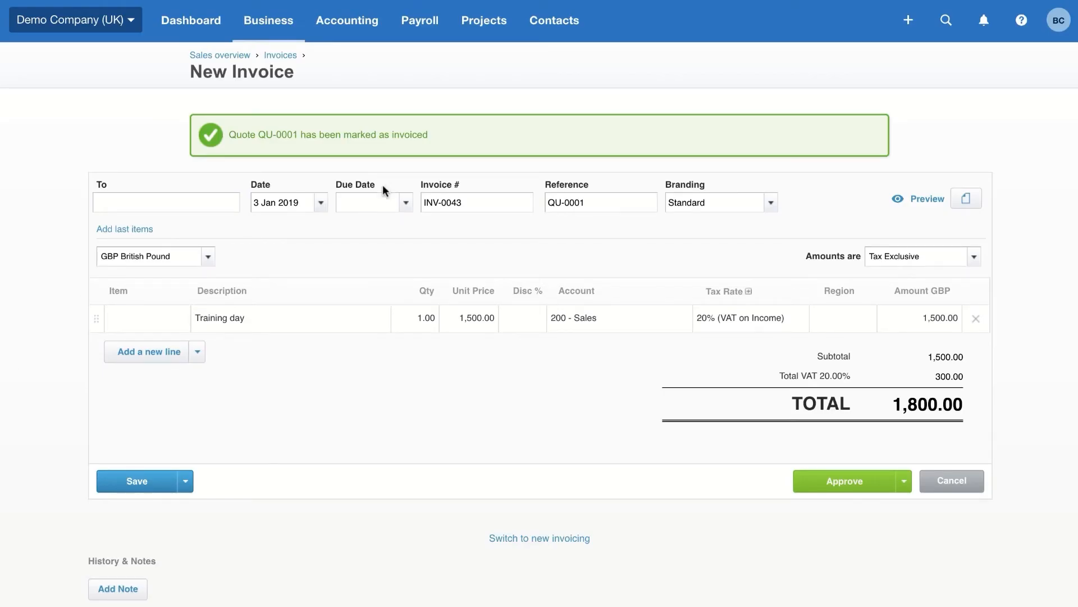
Set the new Bayside Club invoice's due date to one month out using +1m.
click(349, 203)
text(+30)
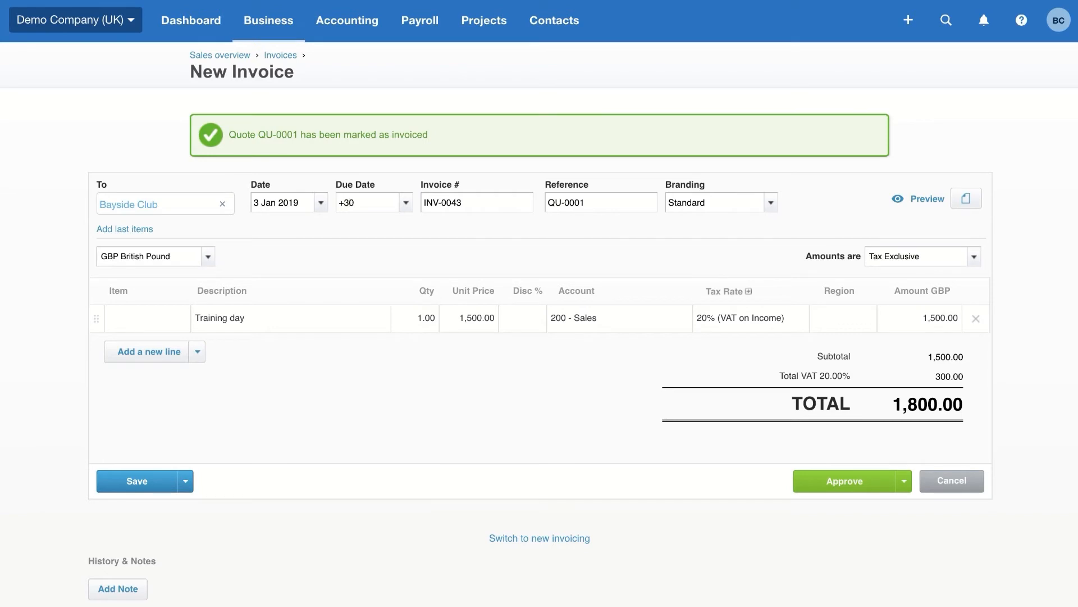
key(BackSpace)
key(BackSpace)
text(1w)
key(BackSpace)
key(BackSpace)
text(1m)
Approve the Bayside Club invoice and email it to the recipient, marked as sent.
click(838, 478)
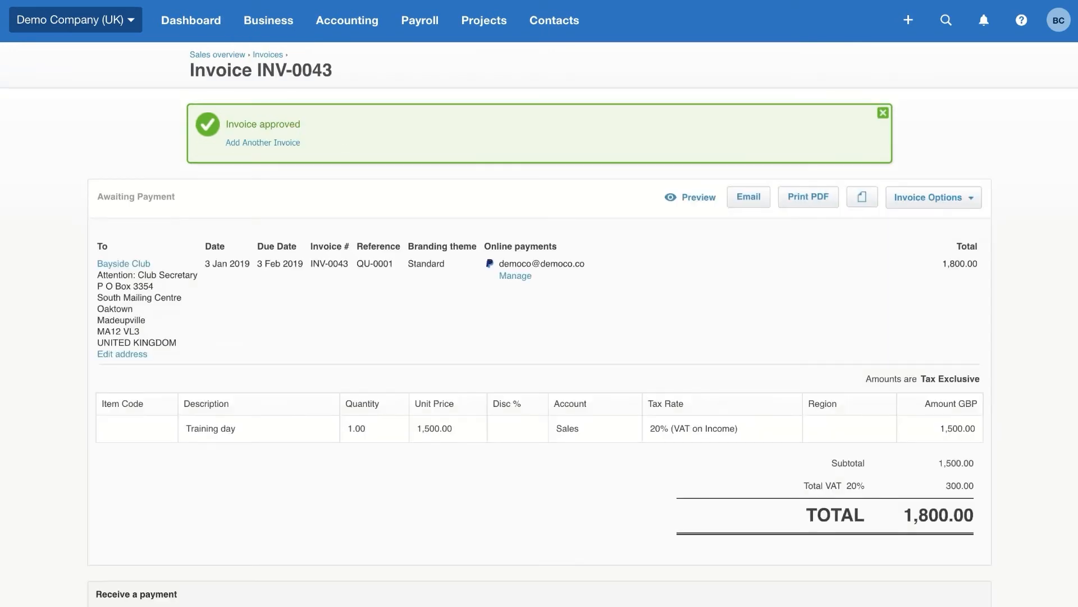
click(750, 198)
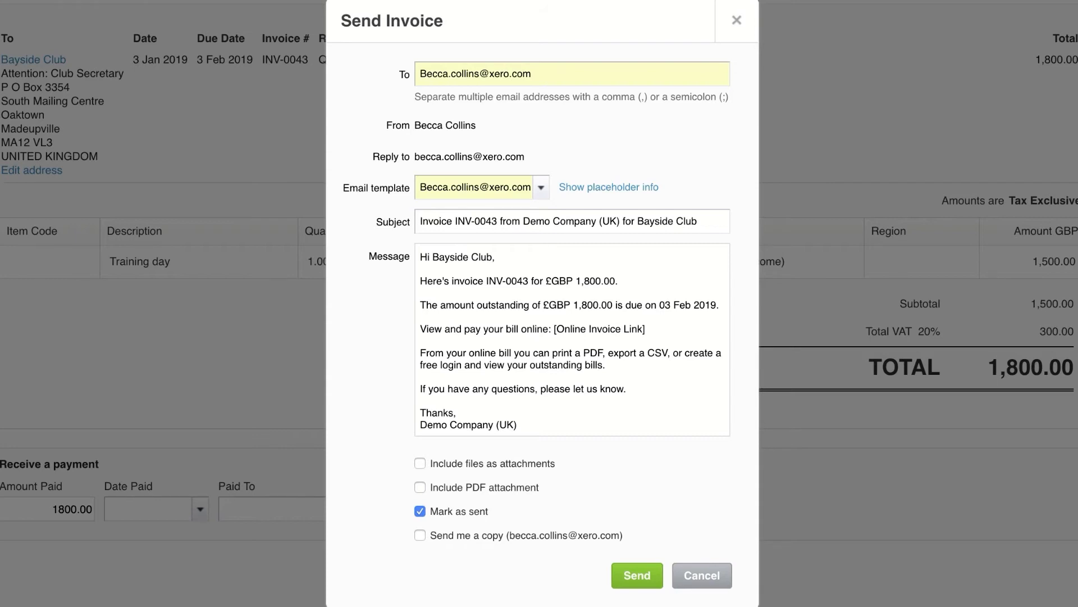
click(645, 573)
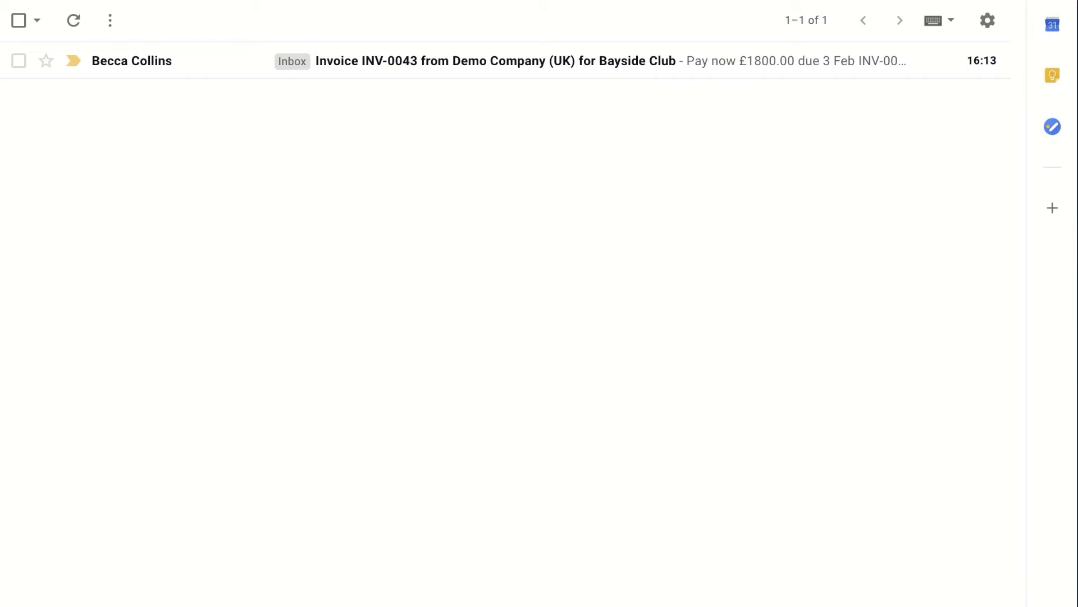
In the Gmail inbox, open the Bayside Club invoice email, view the linked online bill and choose to pay it.
click(467, 72)
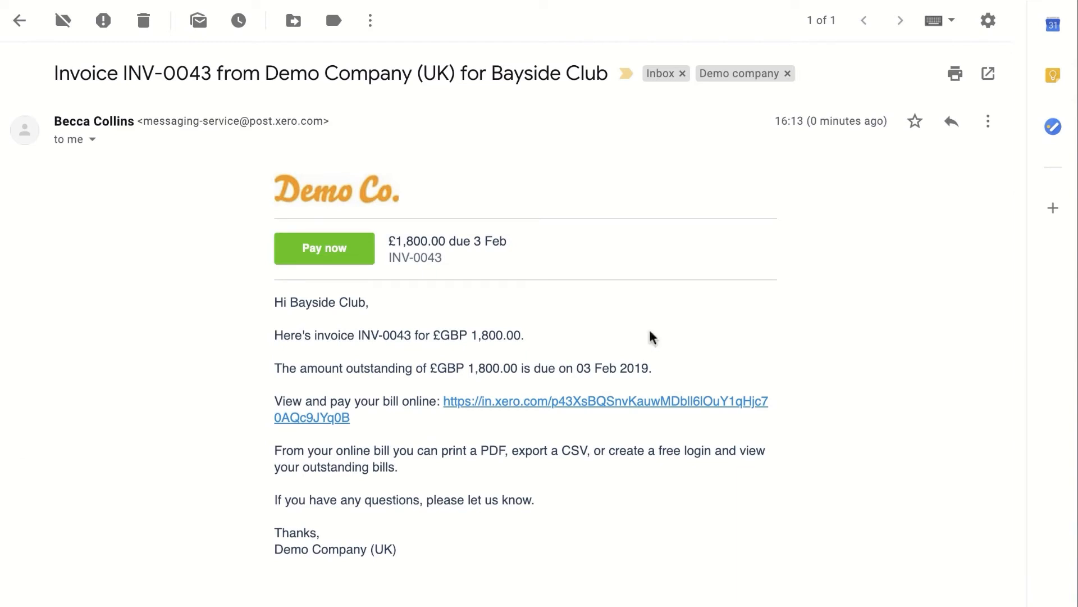
click(544, 409)
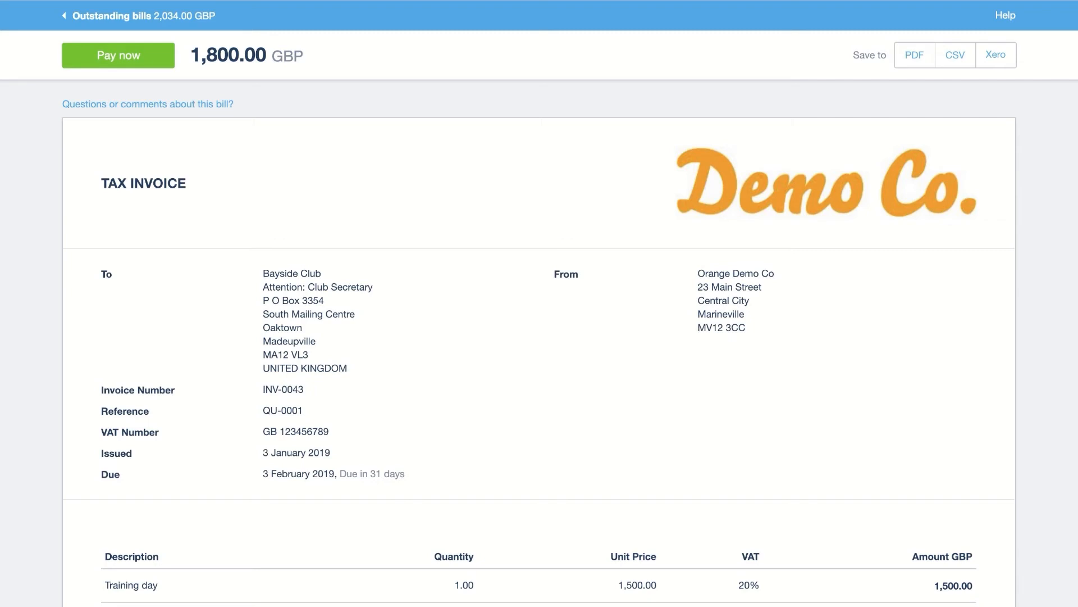
click(150, 61)
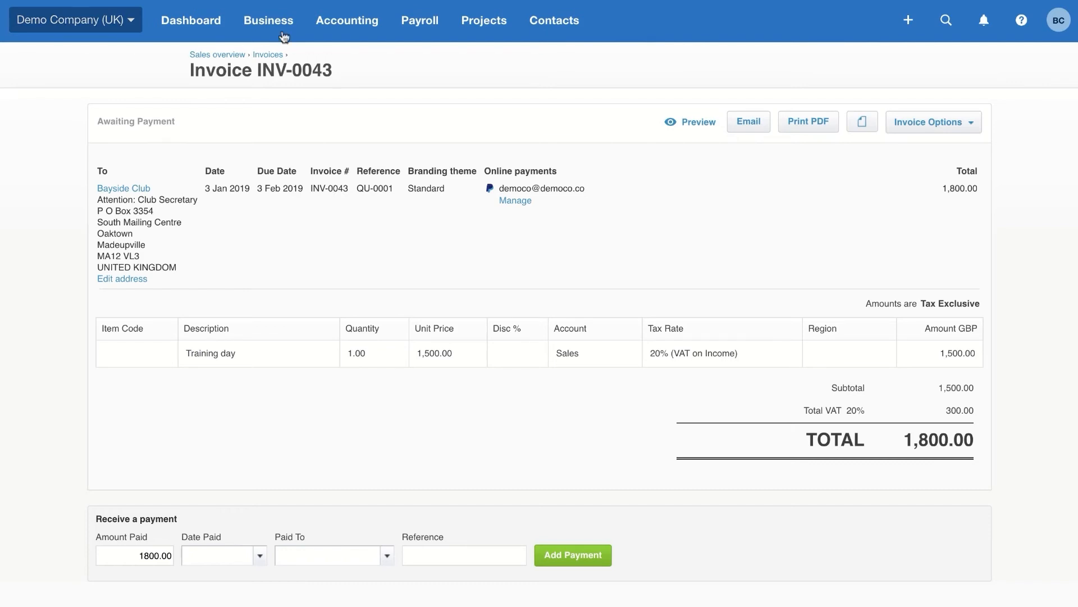
Return to Xero and open the list of all contacts.
click(560, 26)
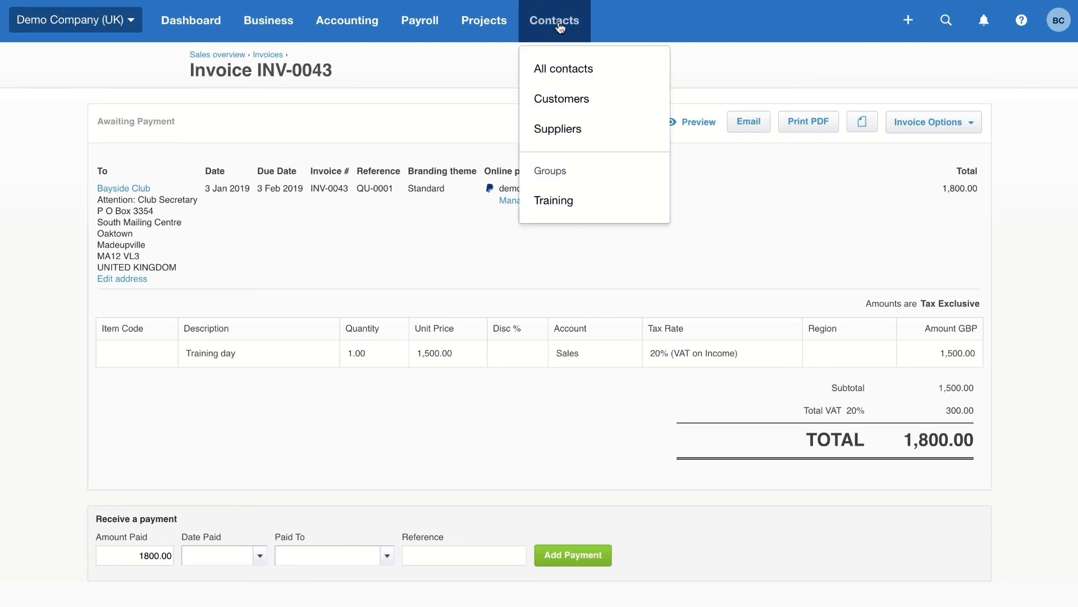
click(554, 73)
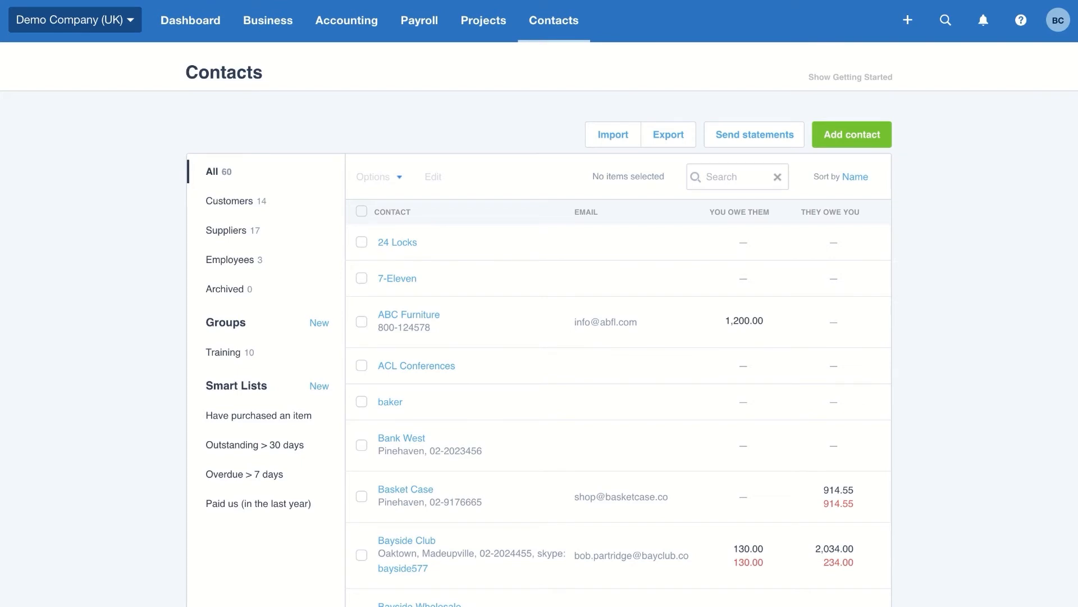
Open the Profit and Loss report marked New from the Financial group of the accounting reports.
click(338, 34)
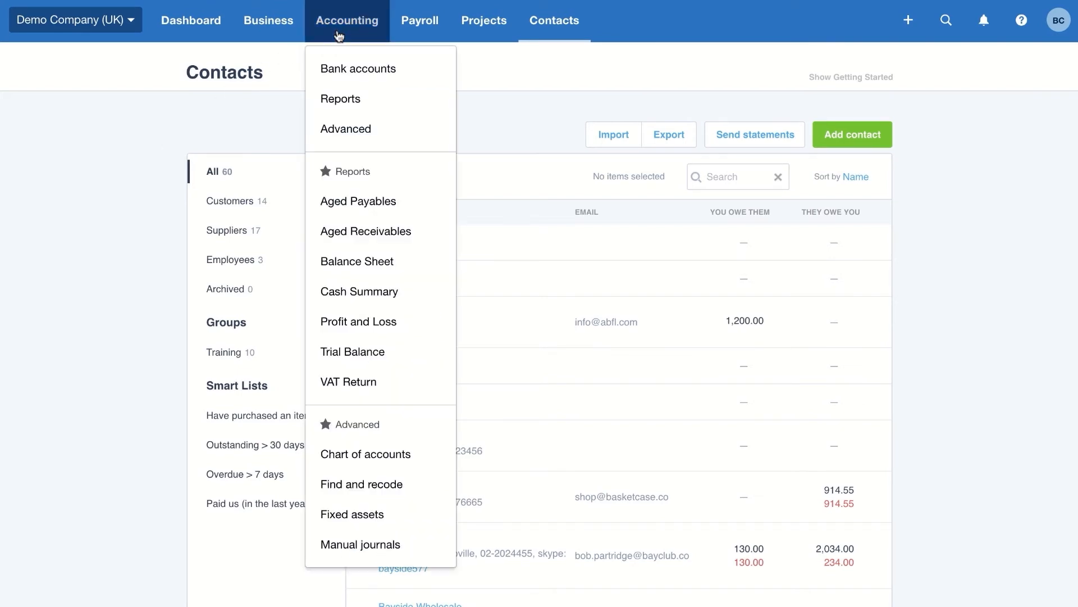
click(354, 104)
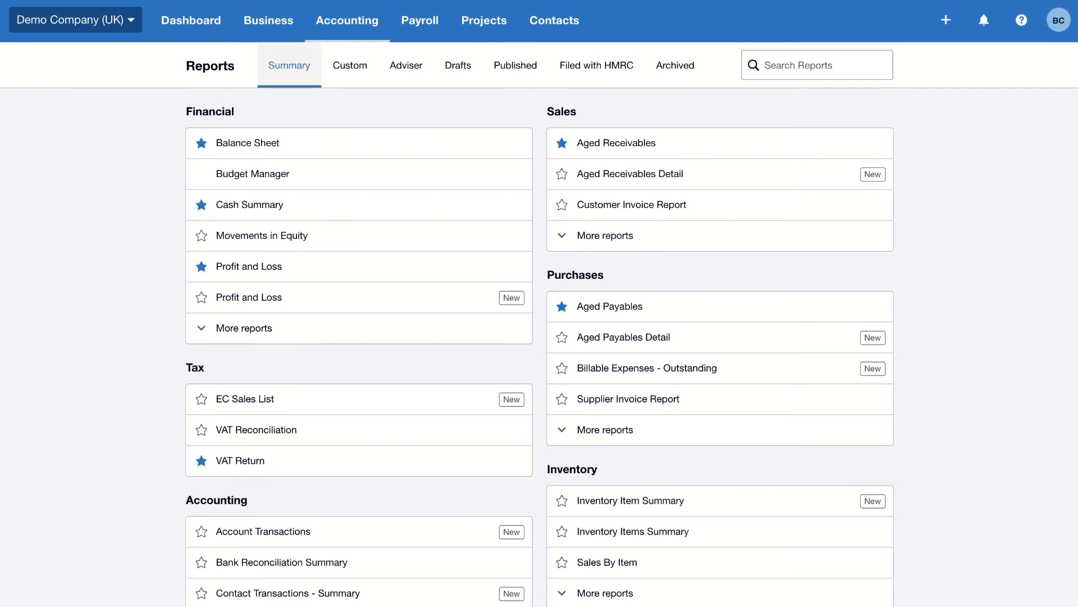
click(342, 309)
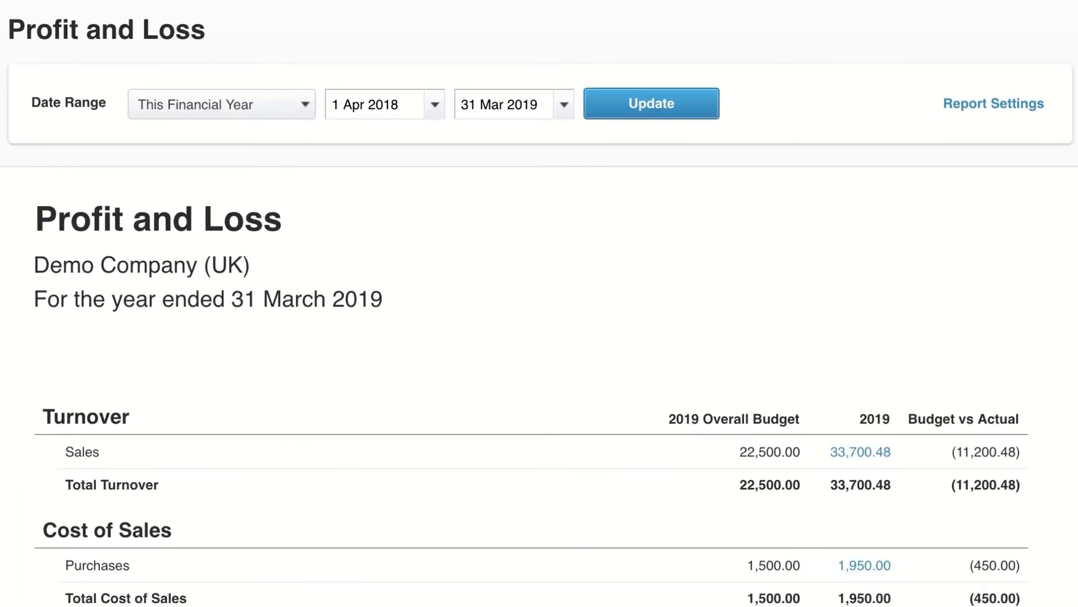
In the Profit and Loss report settings, set the date range to Custom and review the Region filter choices.
click(1015, 103)
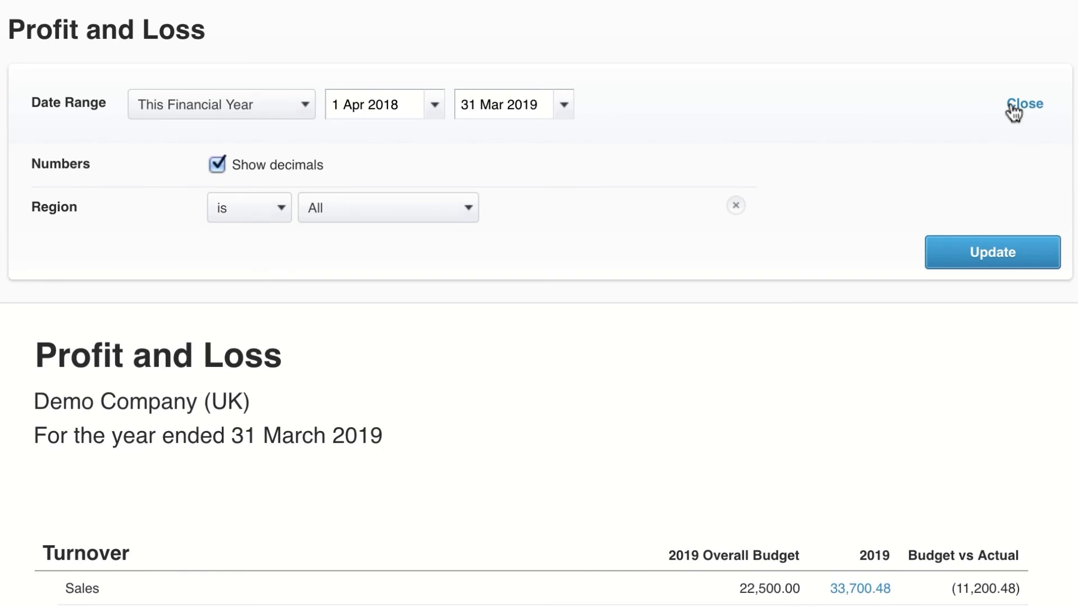
click(304, 105)
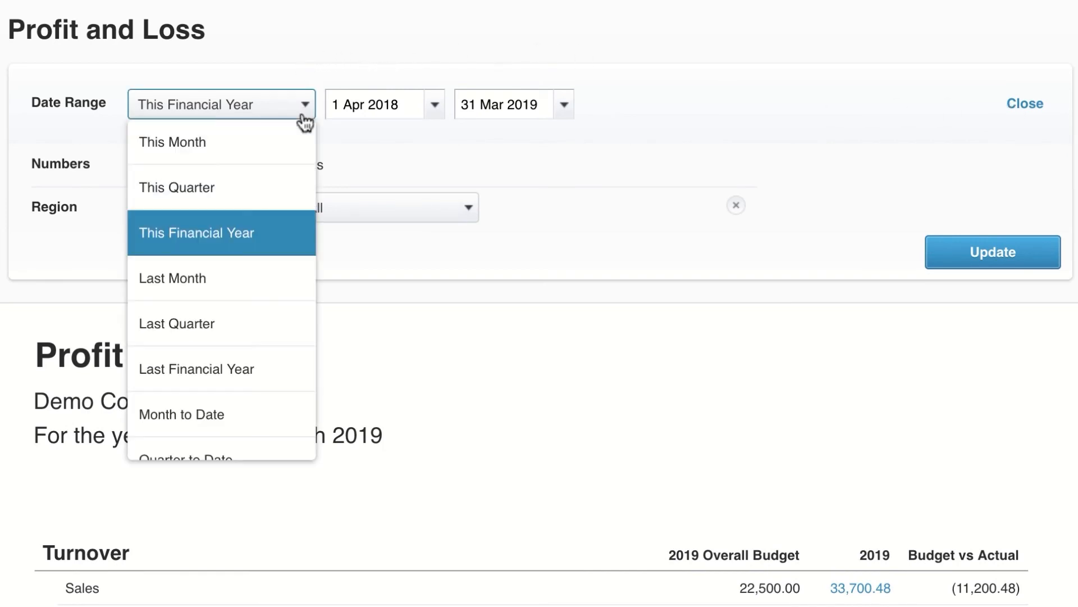
scroll(288, 382, down, 2)
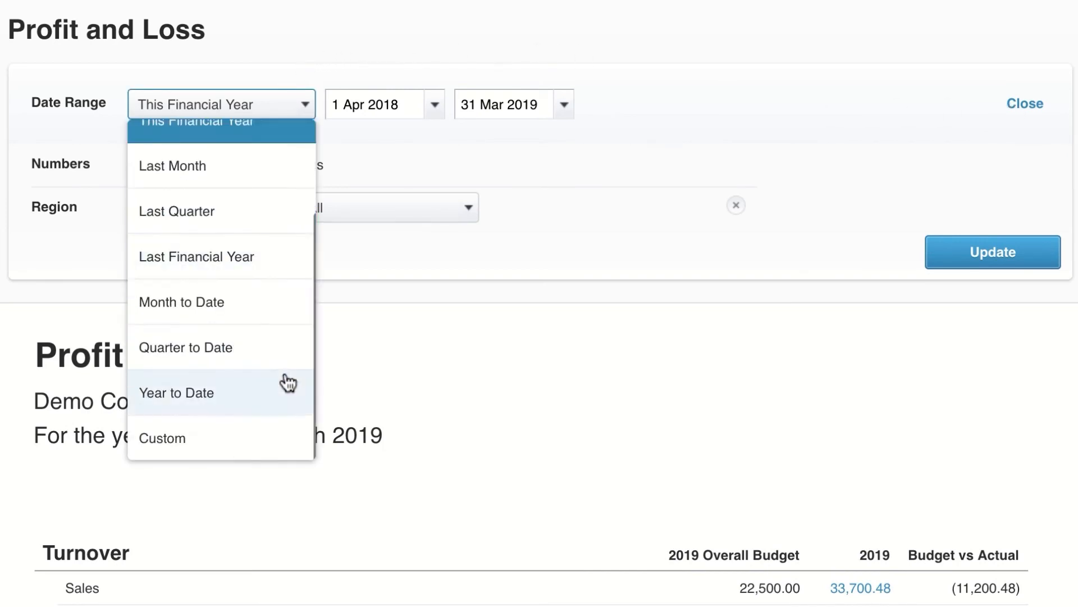
click(263, 438)
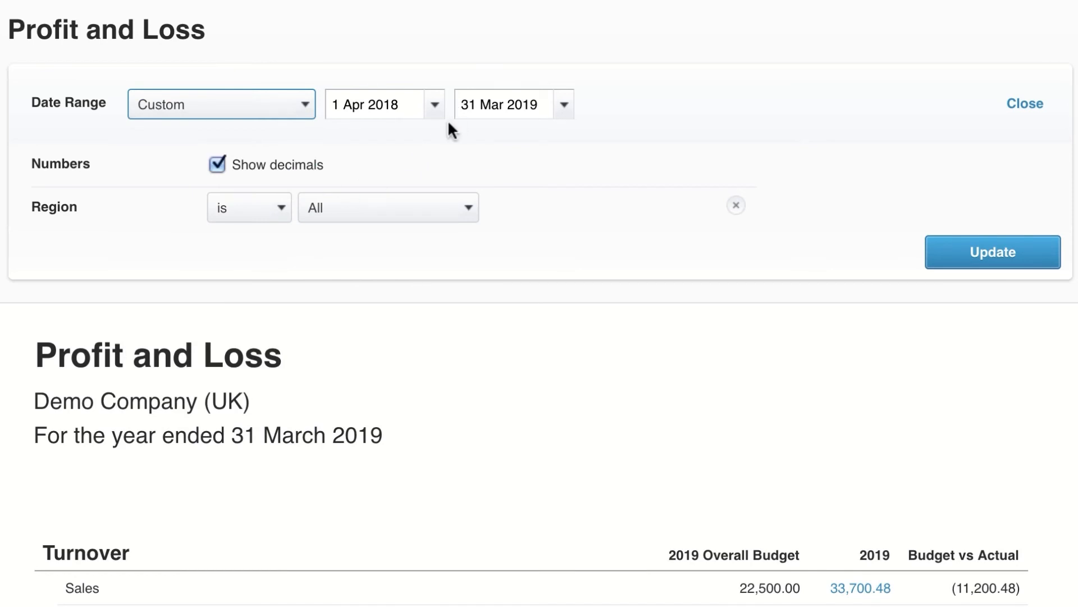
click(470, 215)
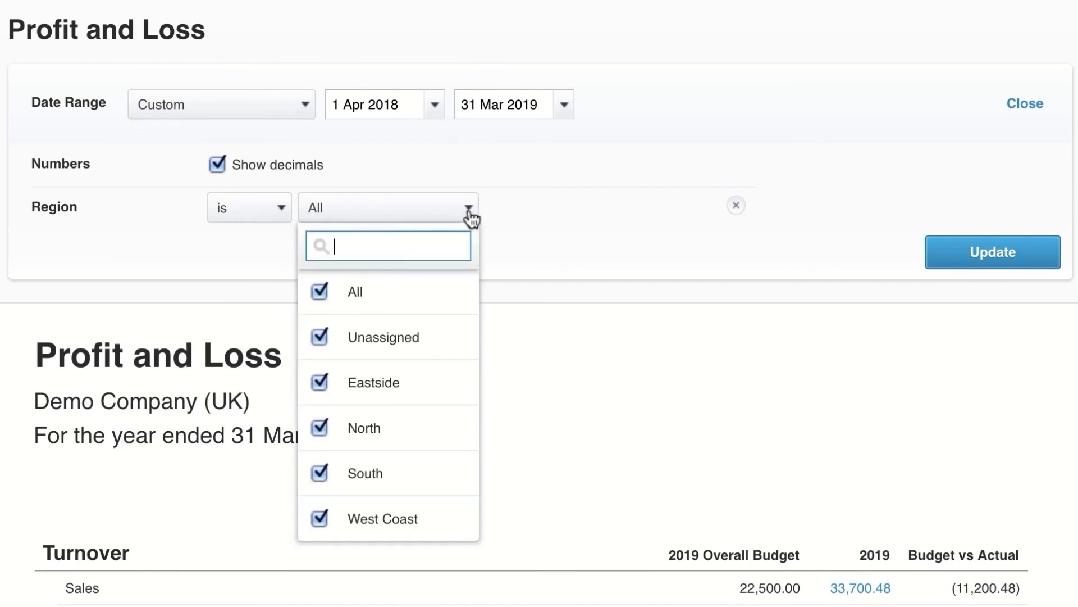
click(470, 215)
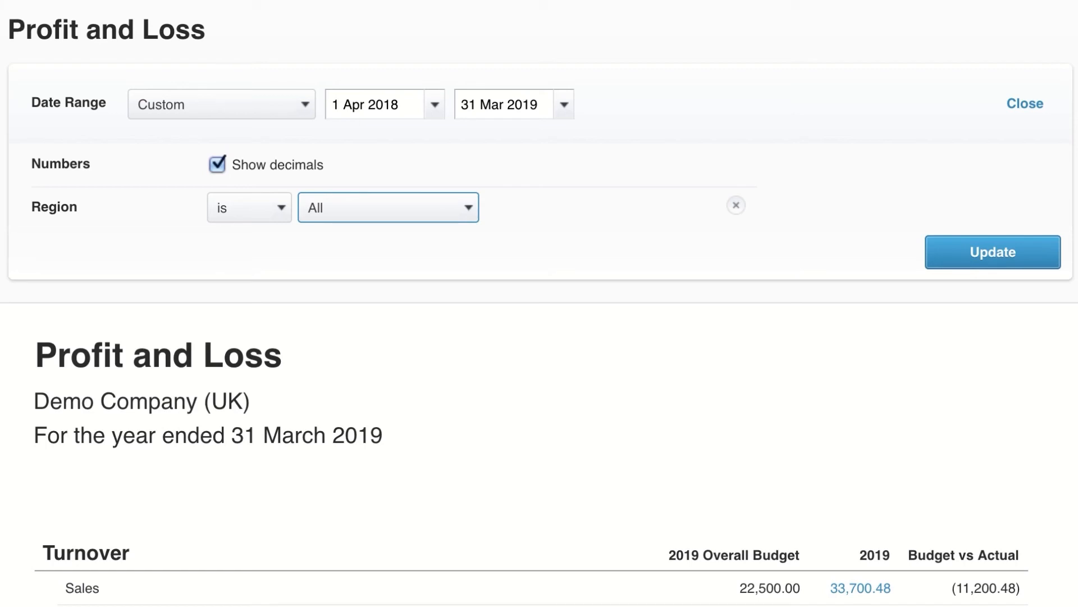
Review the Profit and Loss report down to Profit after Taxation and look through its save options, including Custom.
scroll(539, 303, down, 15)
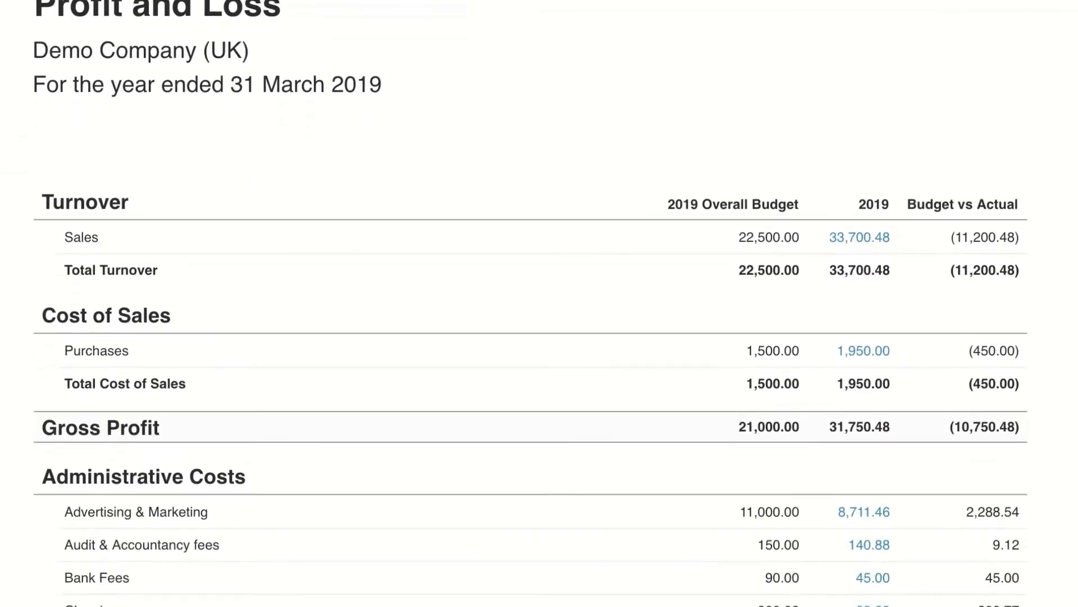
scroll(539, 303, down, 1)
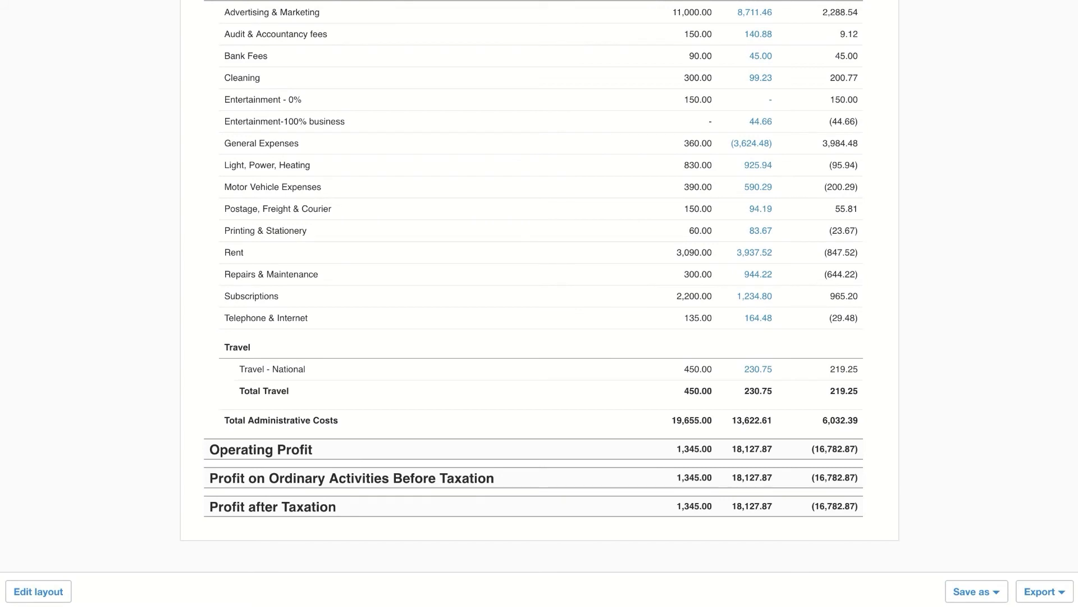
click(997, 592)
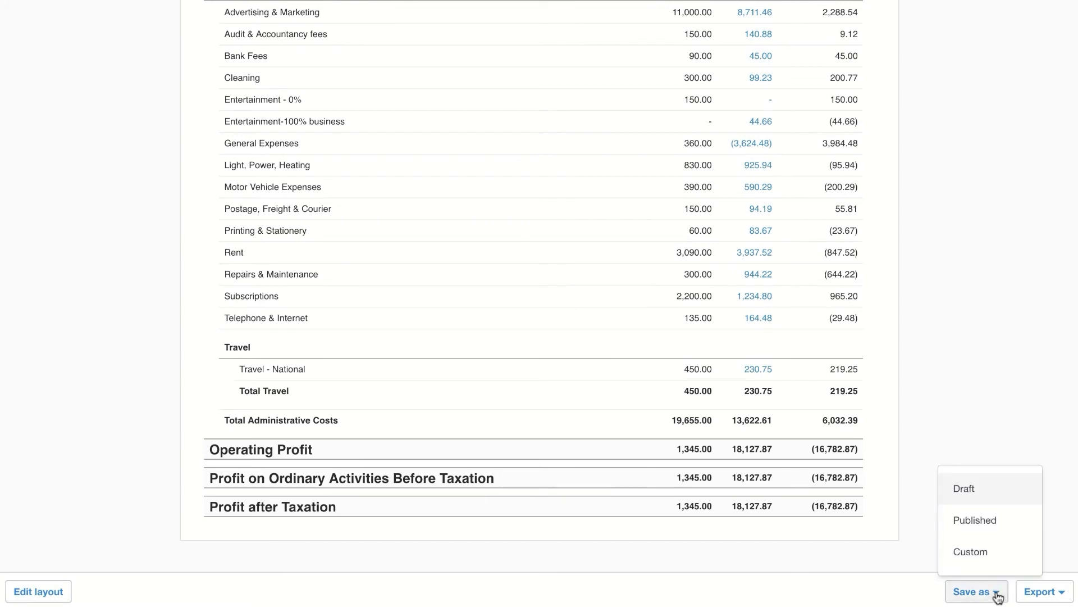
click(1003, 554)
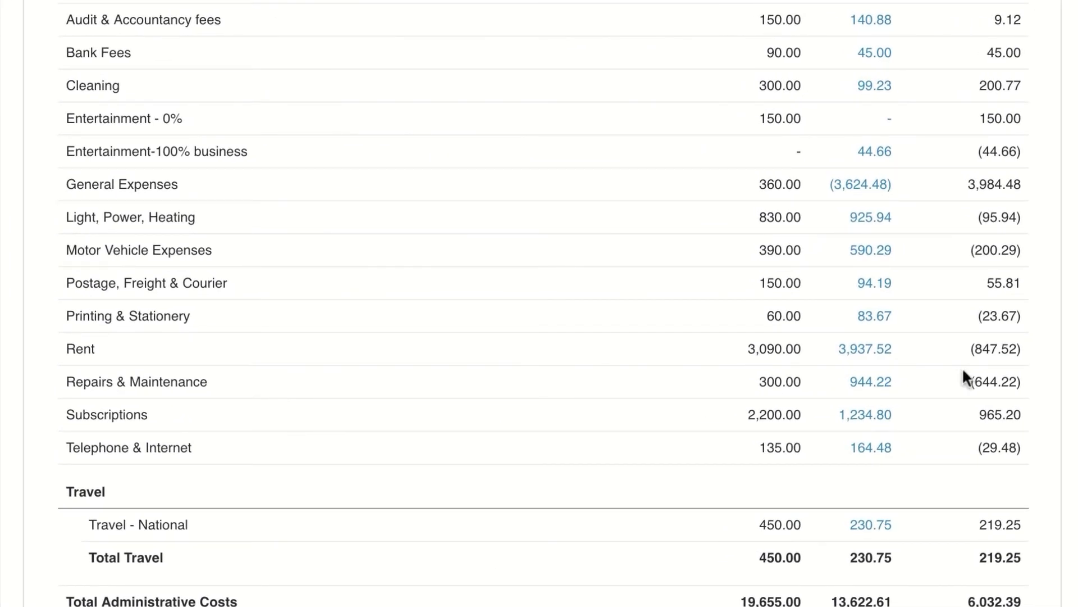
Drill down from the 2019 Repairs & Maintenance figure to the Central Copiers photocopier repair bill and view its related files.
click(877, 383)
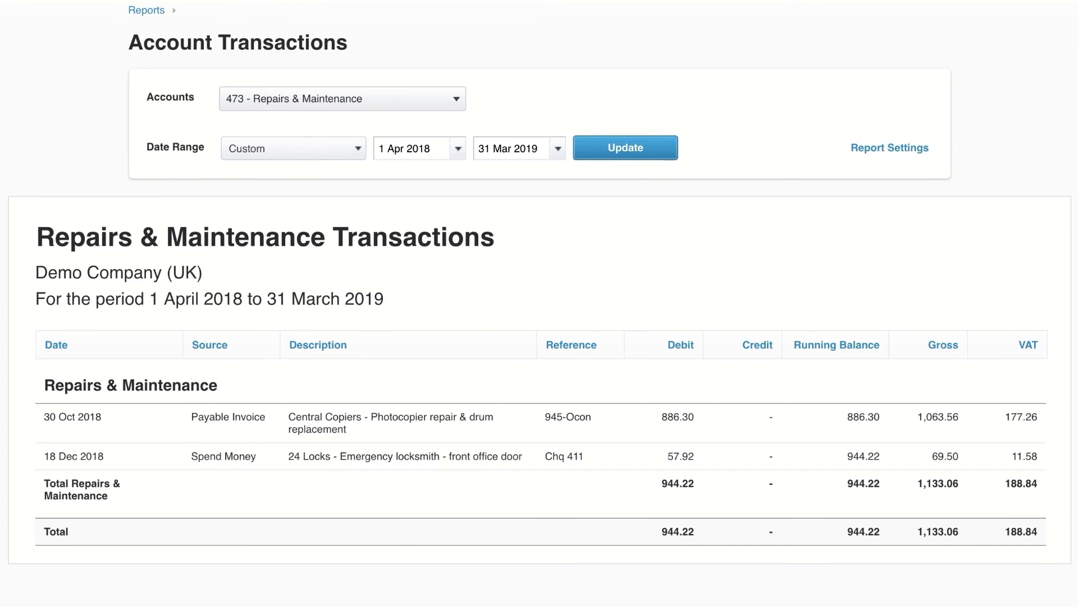
click(408, 425)
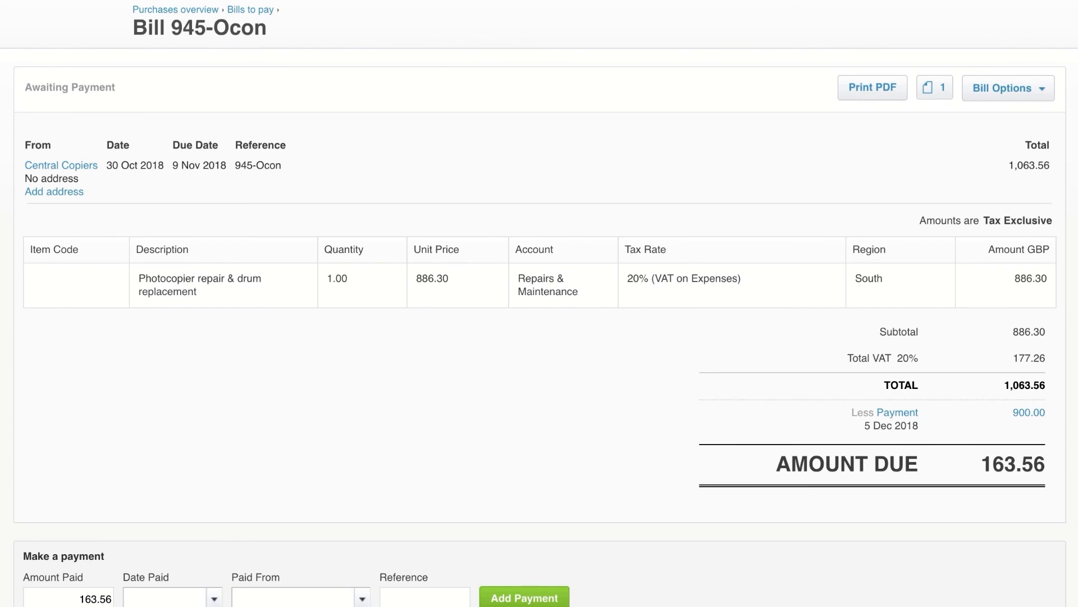
click(932, 97)
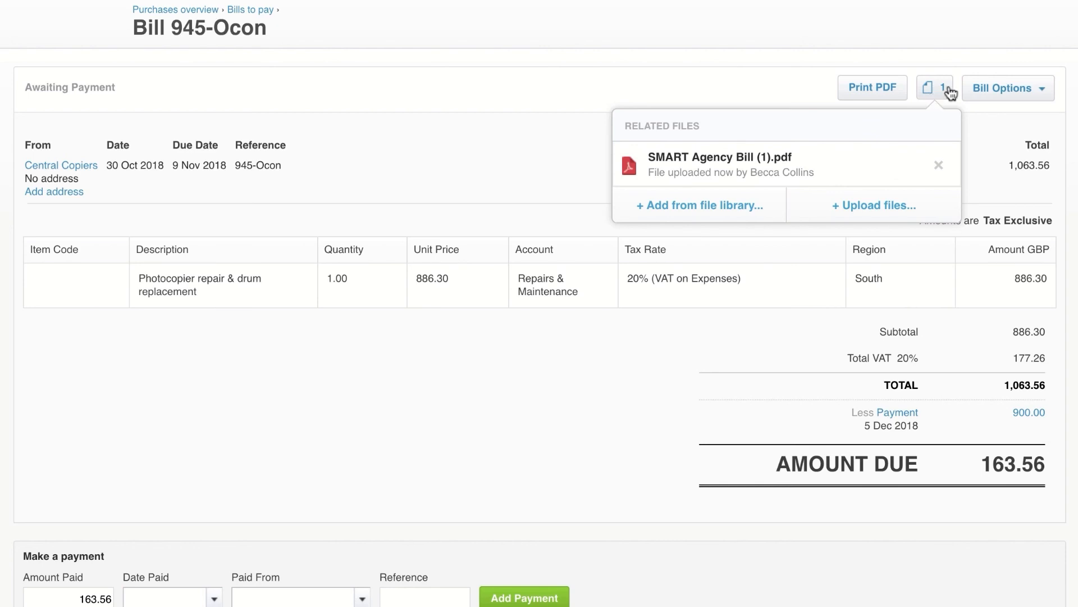
click(950, 91)
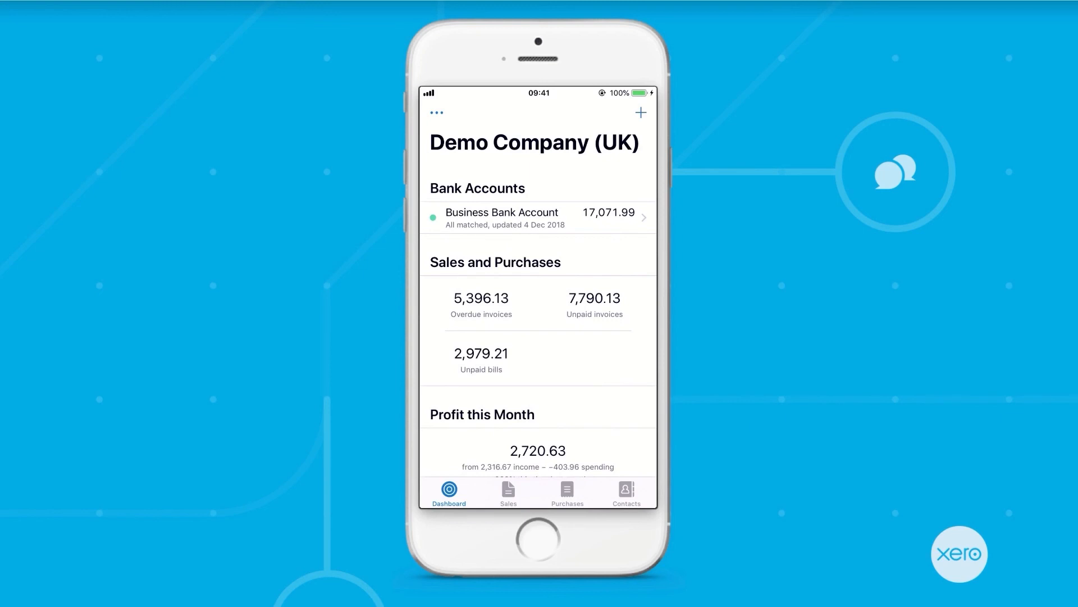
Switch to the Xero mobile app, view the overdue invoices under Sales and go to Purchases.
click(508, 492)
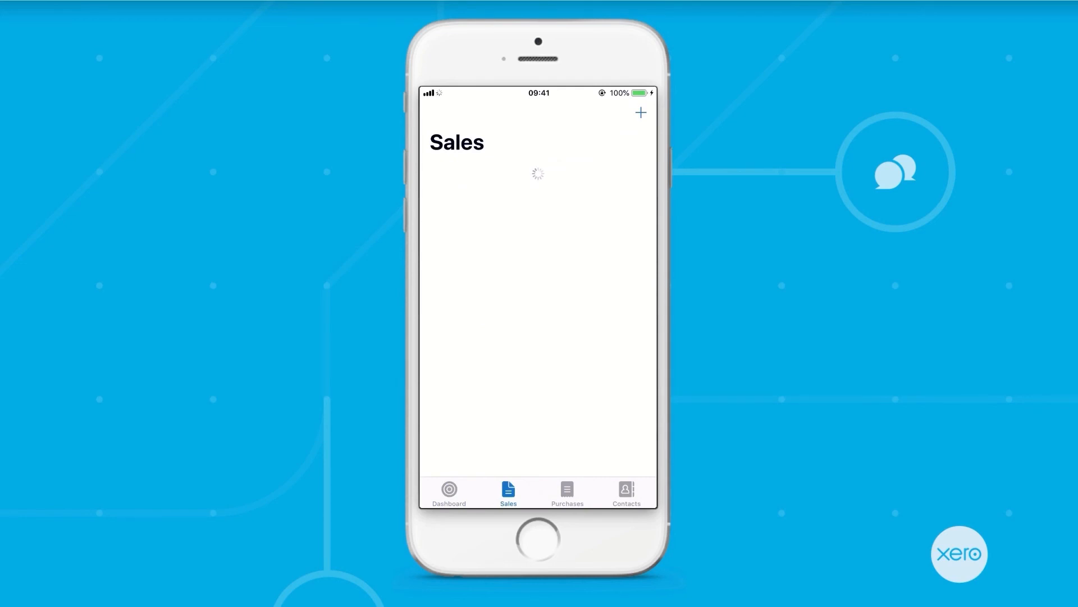
click(472, 283)
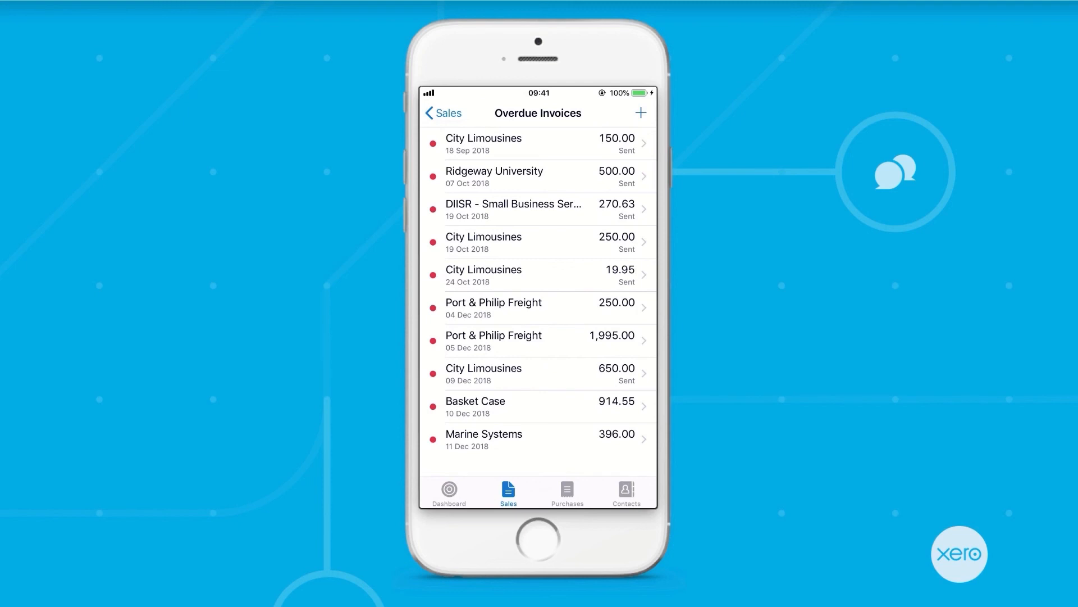
click(567, 492)
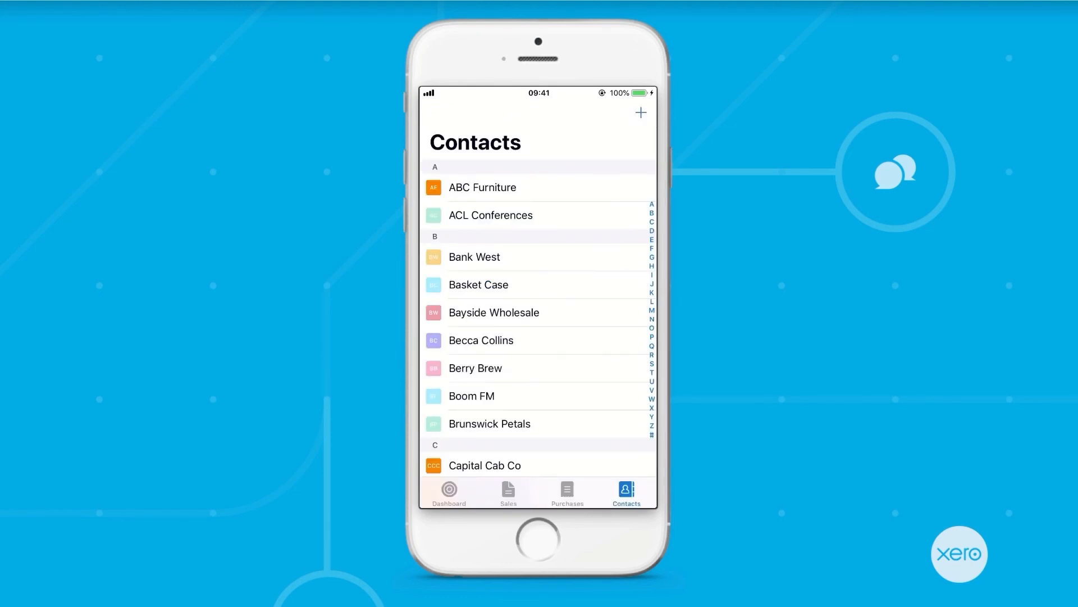
View the Bayside Wholesale contact and its phone number, and review the mobile dashboard down to Total Cash In and Out.
click(495, 312)
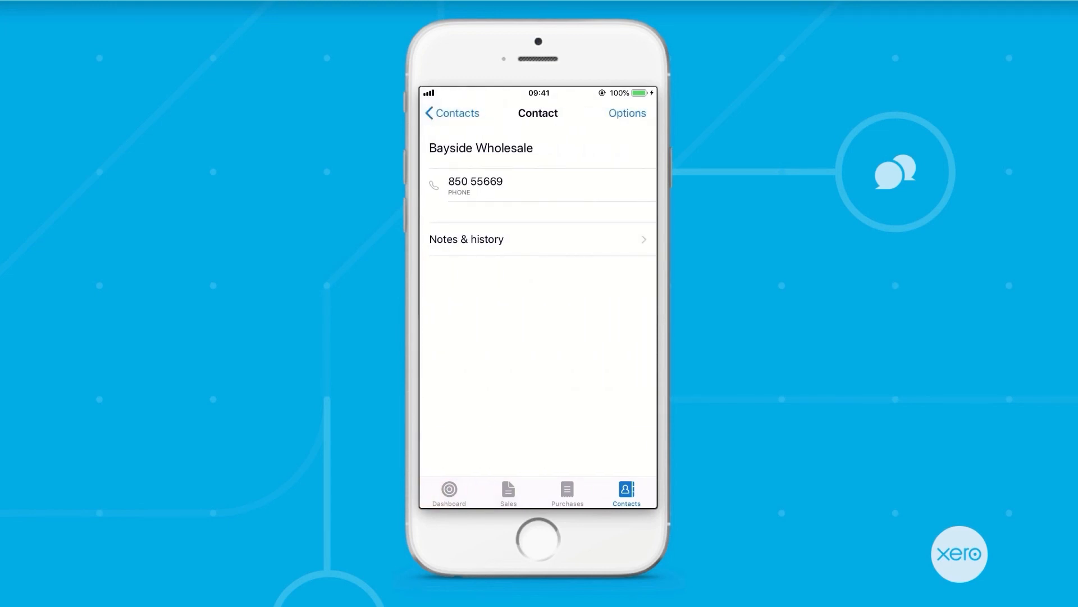
click(476, 185)
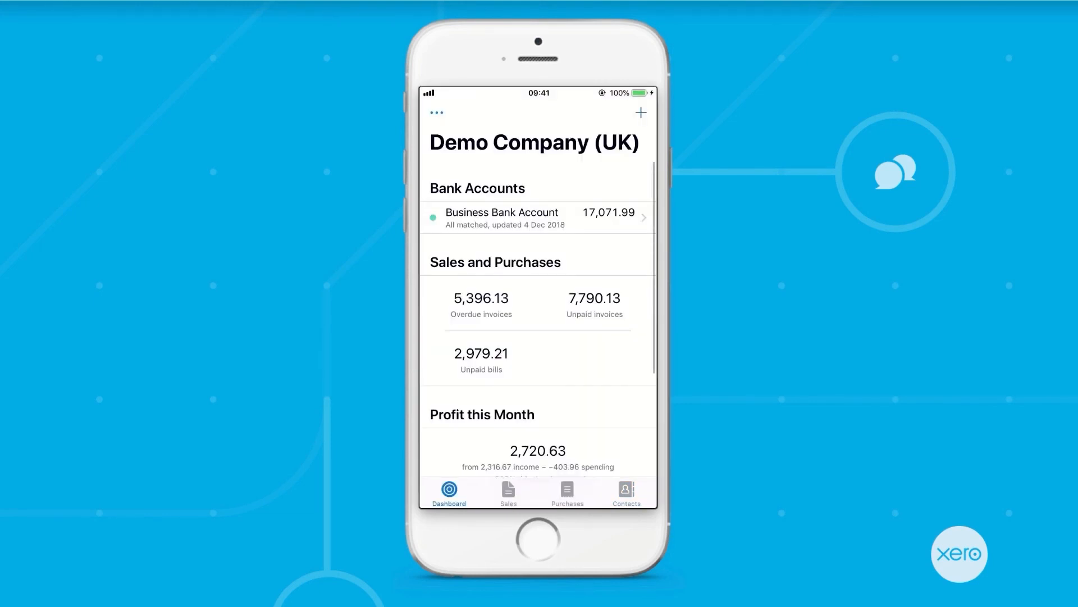
scroll(538, 281, down, 5)
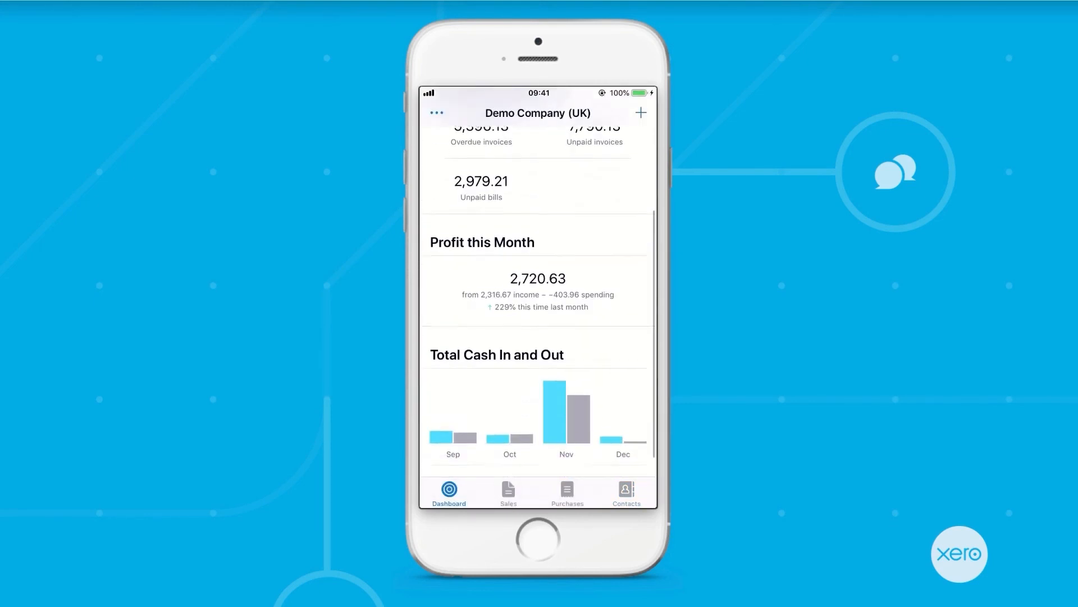